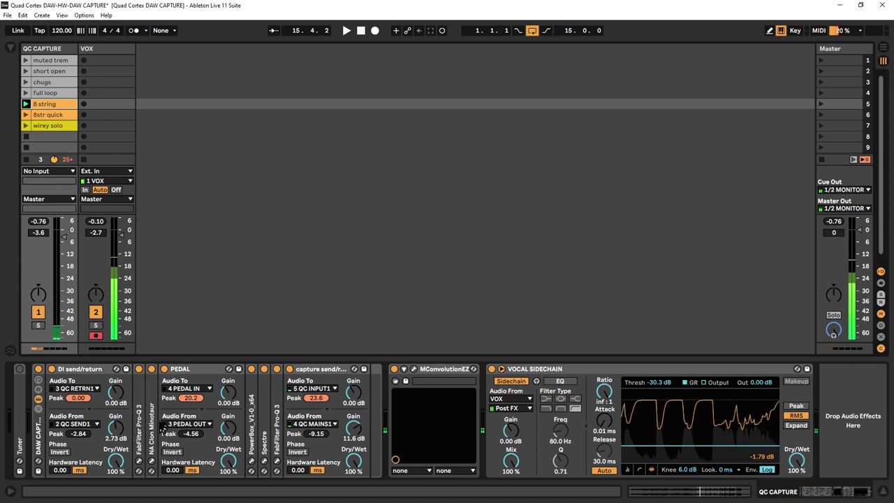
Inspect the DI send/return device, the first FabFilter Pro-Q 3 and the NA Clon Minotaur interfaces, closing both plugin windows
{"action": "left_click", "coordinate": [83, 370]}
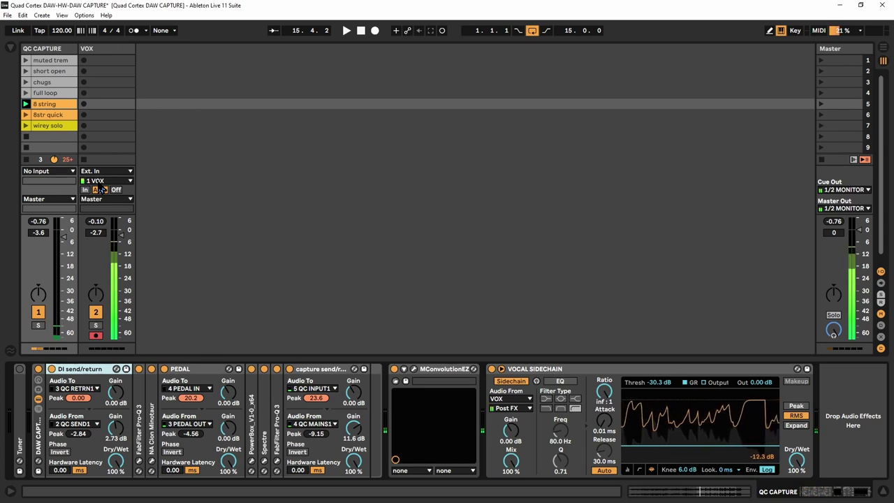
{"action": "left_click", "coordinate": [39, 171]}
{"action": "left_click", "coordinate": [44, 106]}
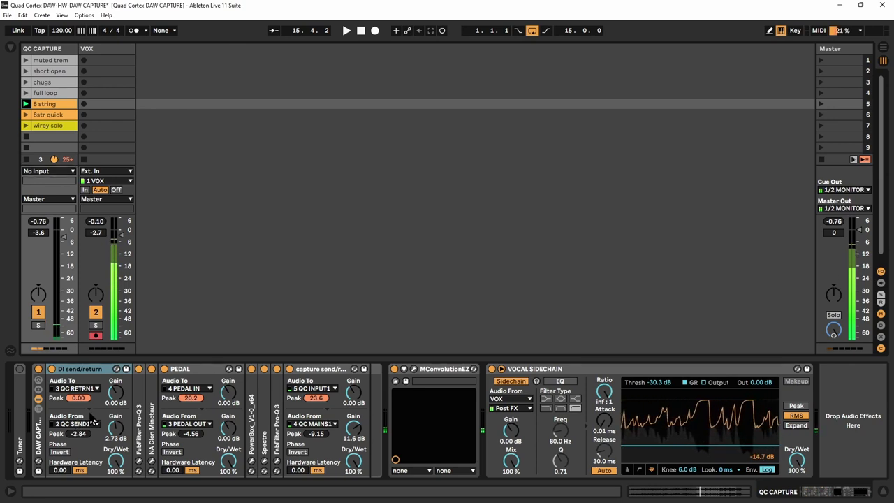
{"action": "left_click", "coordinate": [139, 462]}
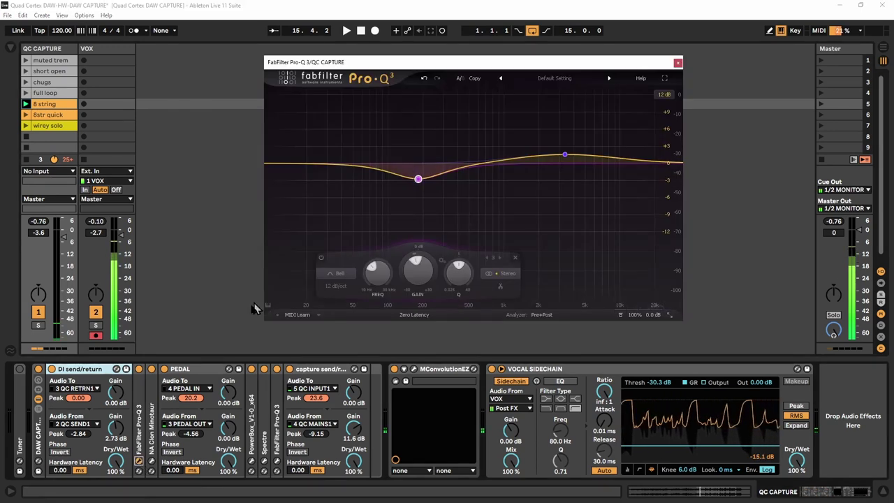
{"action": "left_click", "coordinate": [151, 462]}
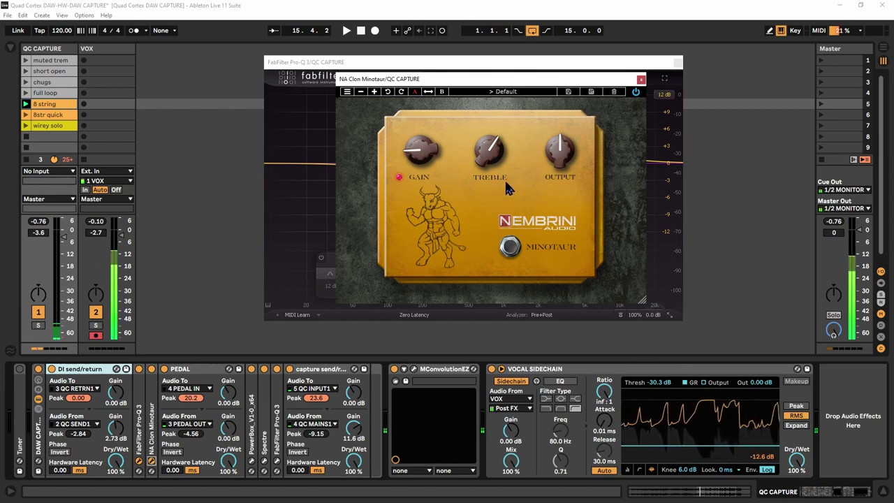
{"action": "left_click", "coordinate": [640, 80]}
{"action": "left_click", "coordinate": [677, 63]}
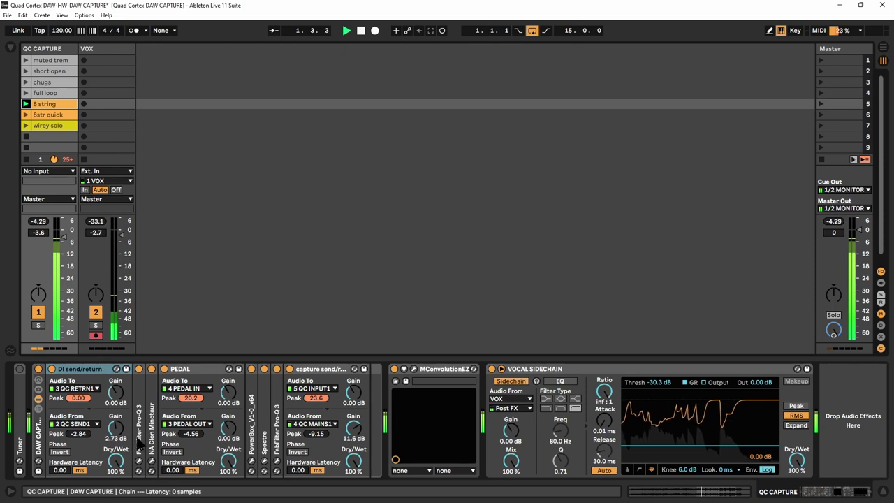
Audition the first FabFilter Pro-Q 3 by toggling the device, and set the VOCAL SIDECHAIN threshold to -41.5 dB
{"action": "left_click", "coordinate": [139, 462]}
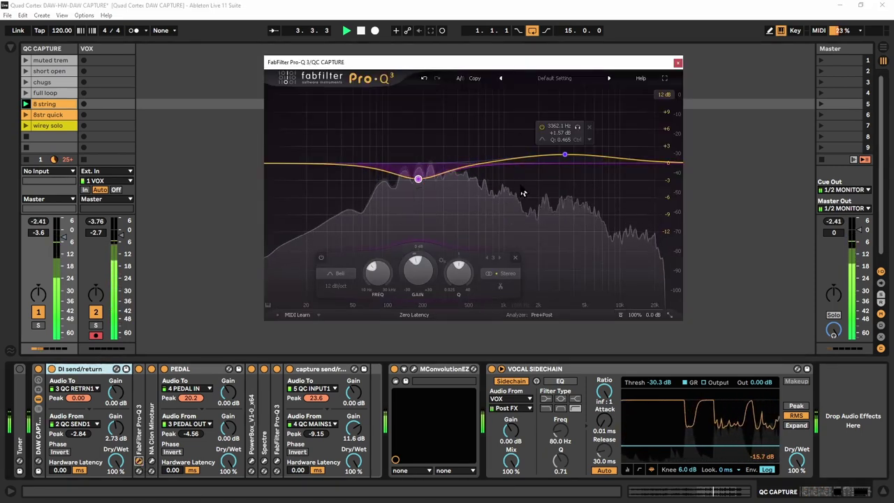
{"action": "left_click", "coordinate": [138, 375]}
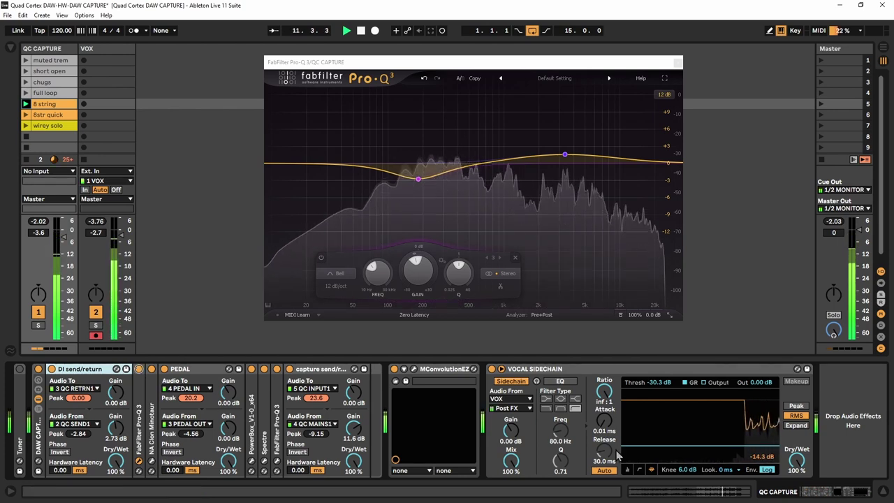
{"action": "left_click_drag", "start_coordinate": [721, 444], "coordinate": [721, 452]}
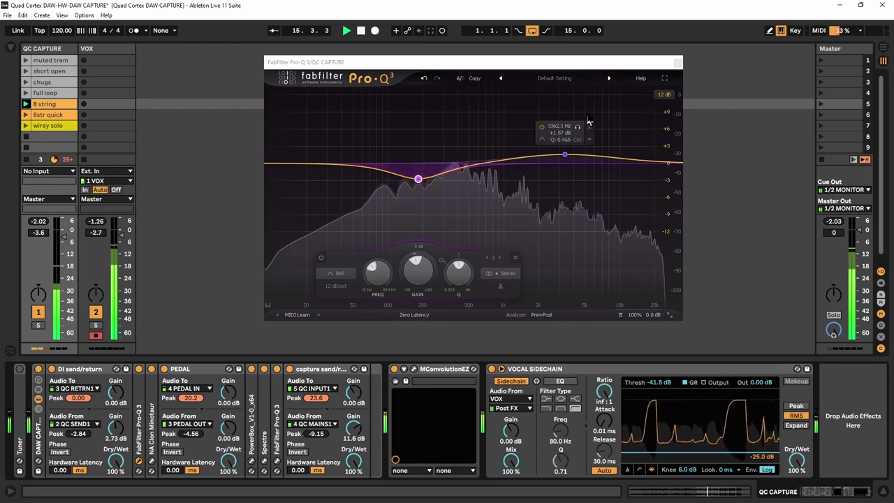
{"action": "left_click", "coordinate": [676, 64]}
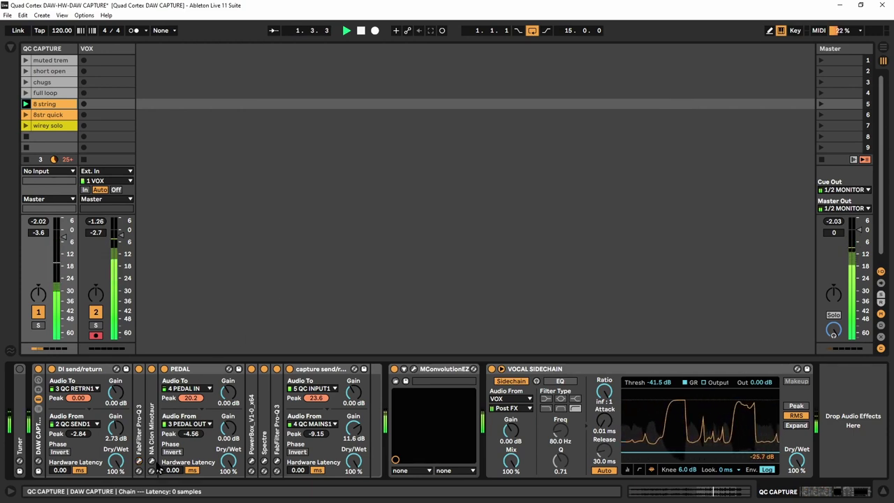
Compare the sound with and without the NA Clon Minotaur by repeatedly bypassing and re-engaging its footswitch
{"action": "left_click", "coordinate": [152, 462]}
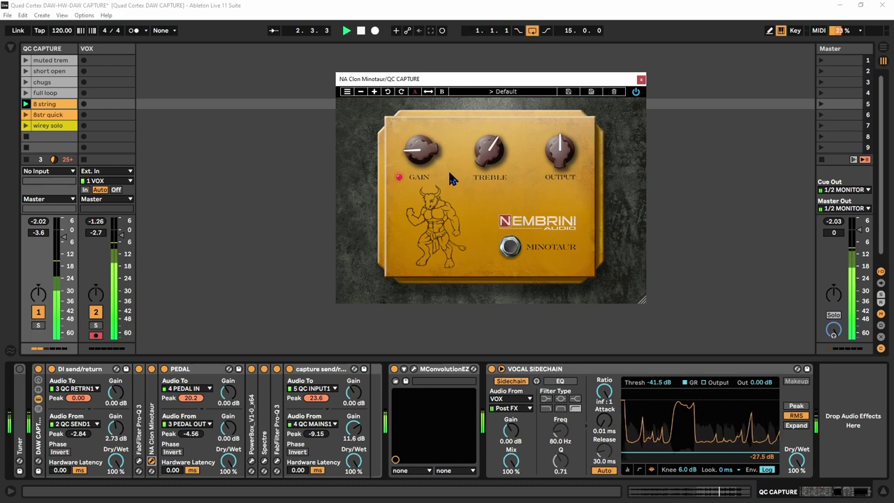
{"action": "left_click", "coordinate": [510, 248]}
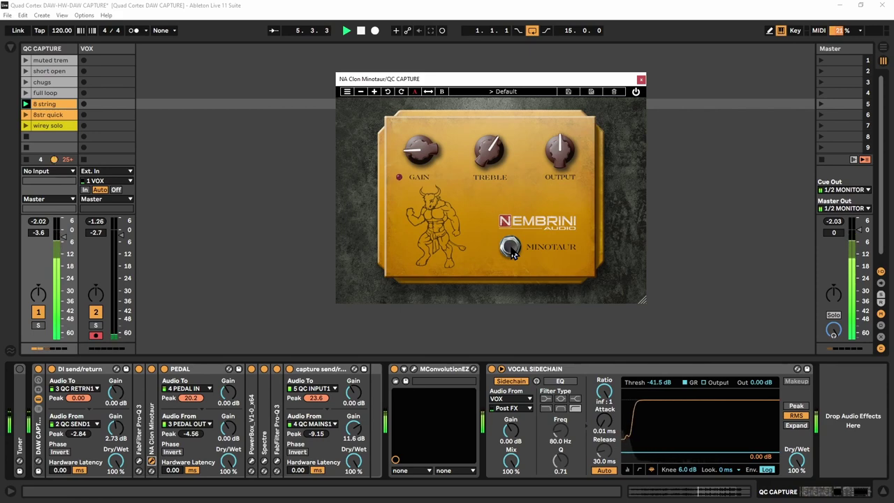
{"action": "left_click", "coordinate": [510, 249]}
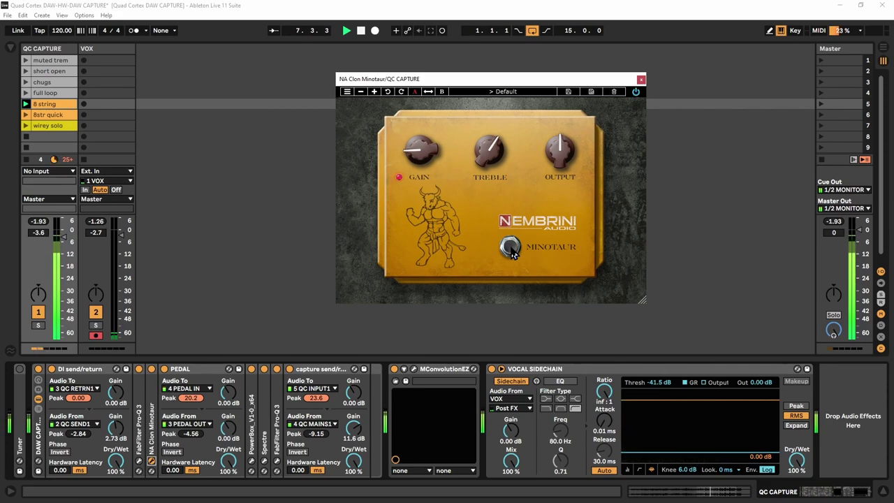
{"action": "left_click", "coordinate": [510, 248]}
{"action": "left_click", "coordinate": [510, 249]}
{"action": "left_click", "coordinate": [641, 79]}
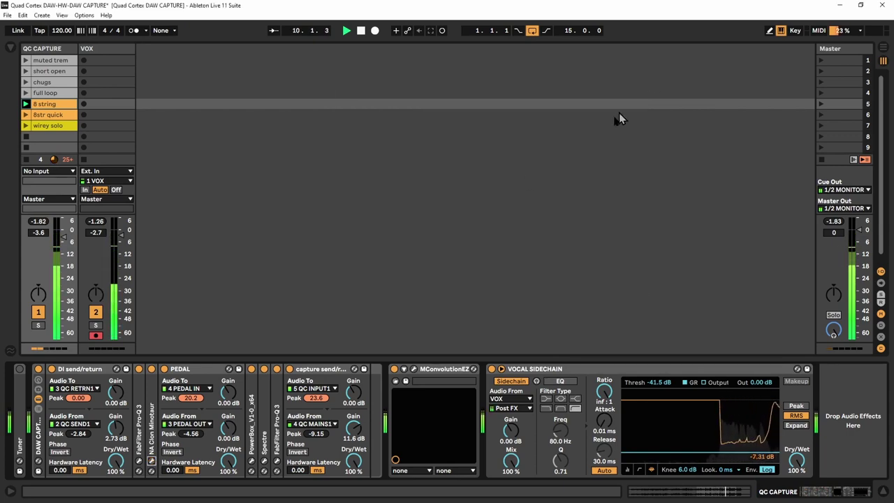
Select the PEDAL device and compare the PowerBox power amp's effect by deactivating and reactivating it
{"action": "left_click", "coordinate": [190, 369]}
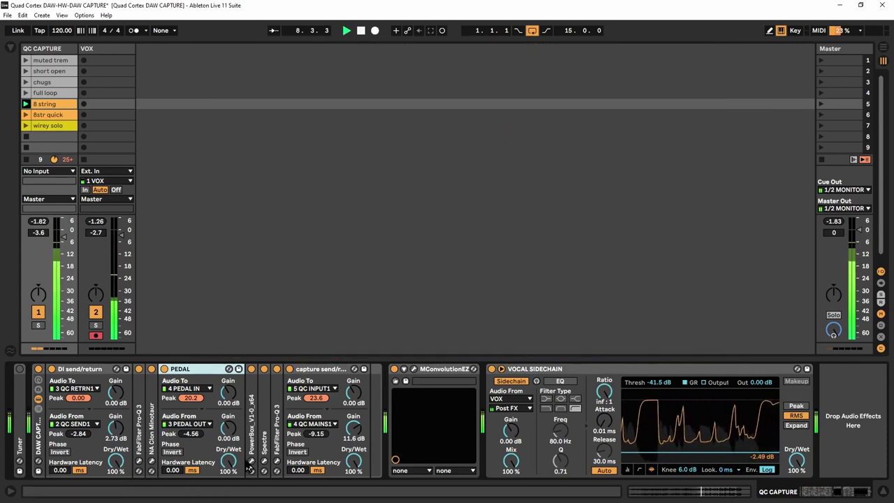
{"action": "left_click", "coordinate": [251, 460]}
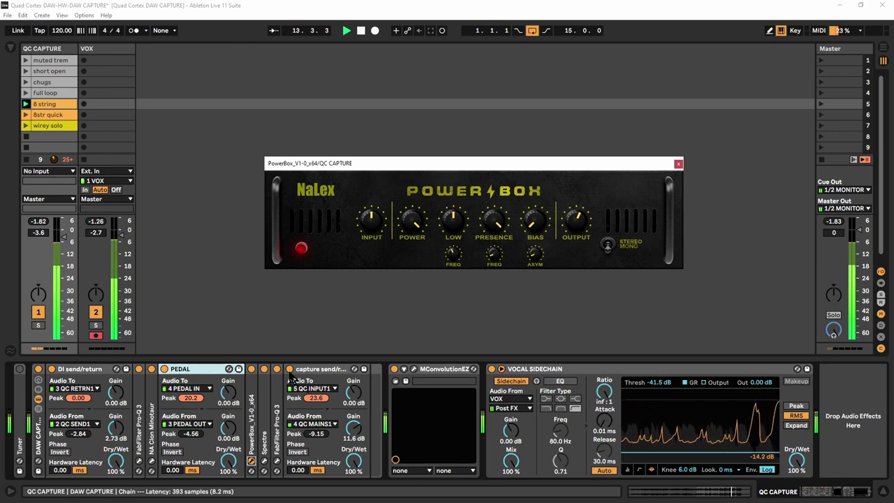
{"action": "left_click", "coordinate": [251, 370]}
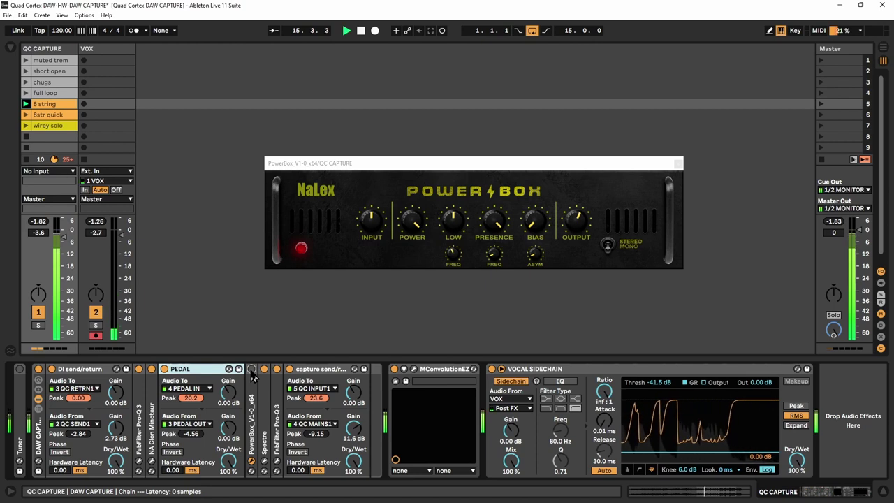
{"action": "left_click", "coordinate": [251, 368]}
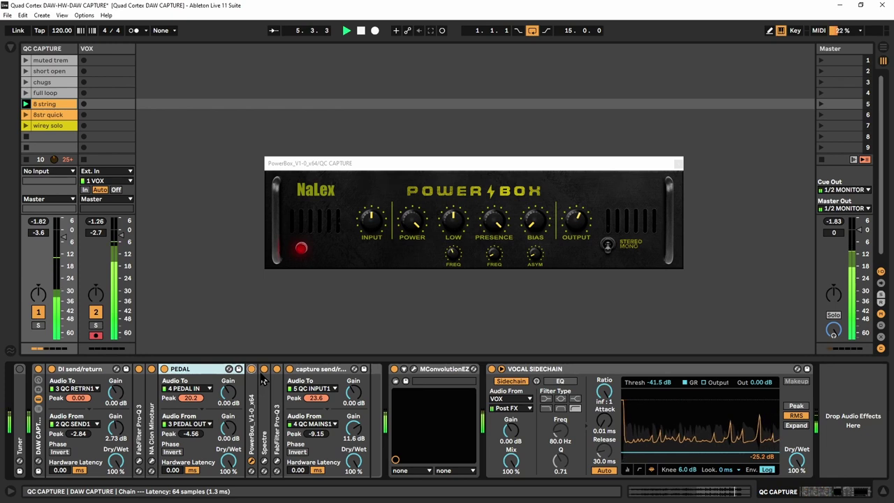
{"action": "left_click", "coordinate": [253, 462]}
Inspect the Spectre plugin and compare its effect by deactivating and reactivating the device
{"action": "left_click", "coordinate": [264, 462]}
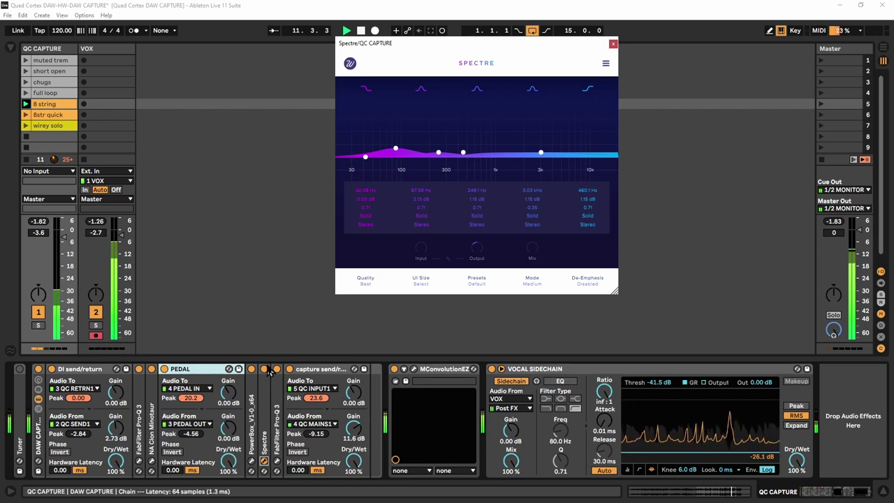
{"action": "left_click", "coordinate": [266, 374]}
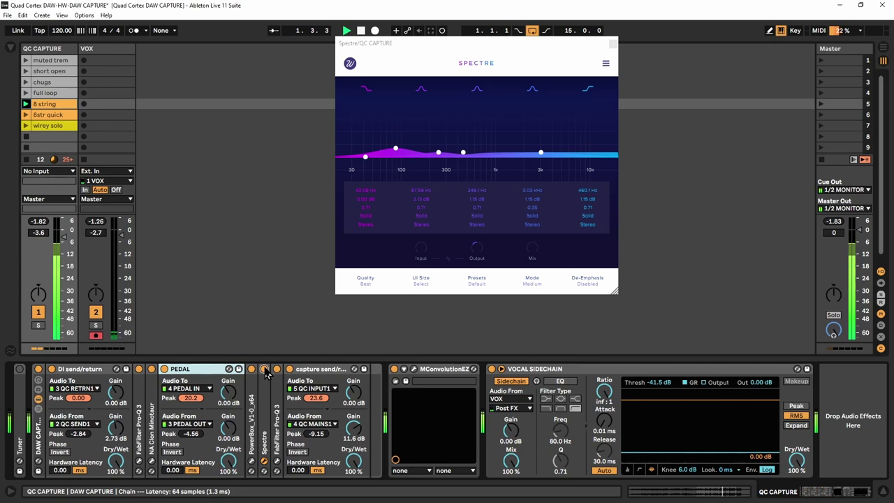
{"action": "left_click", "coordinate": [264, 369]}
{"action": "left_click", "coordinate": [613, 44]}
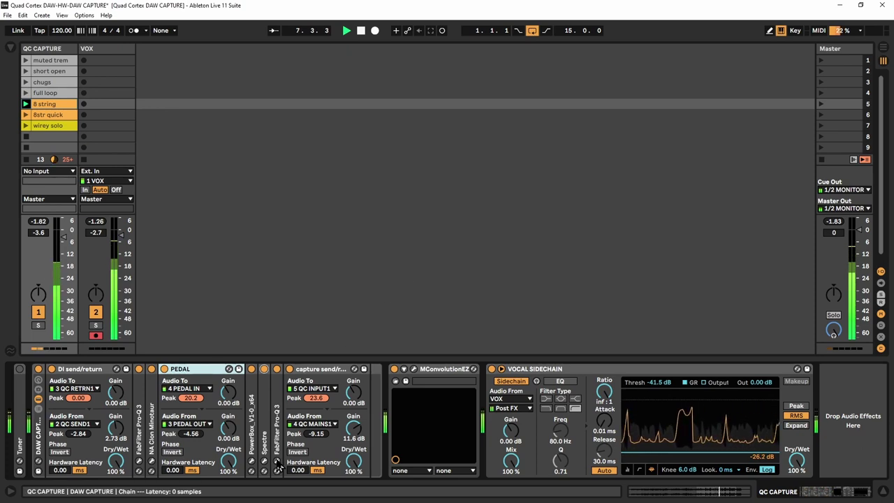
Show the second FabFilter Pro-Q 3 nearer the centre and compare the sound with its low-cut band bypassed and enabled
{"action": "left_click", "coordinate": [277, 462]}
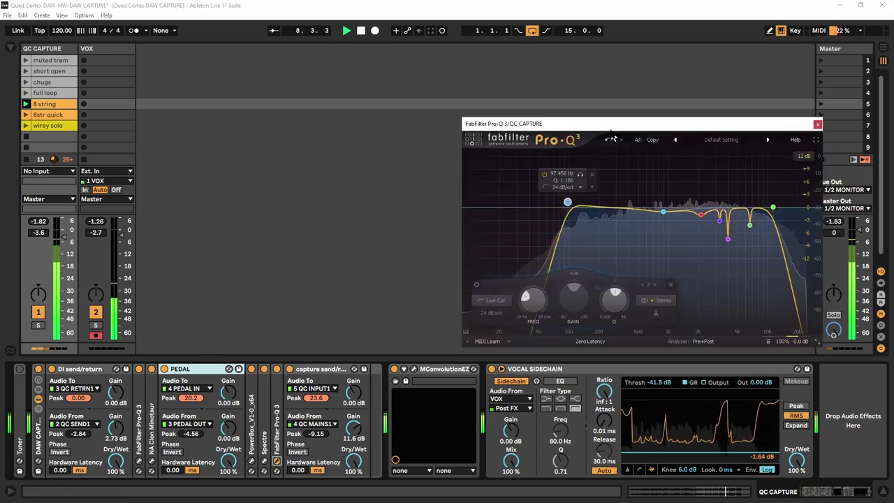
{"action": "left_click_drag", "start_coordinate": [610, 134], "coordinate": [484, 110]}
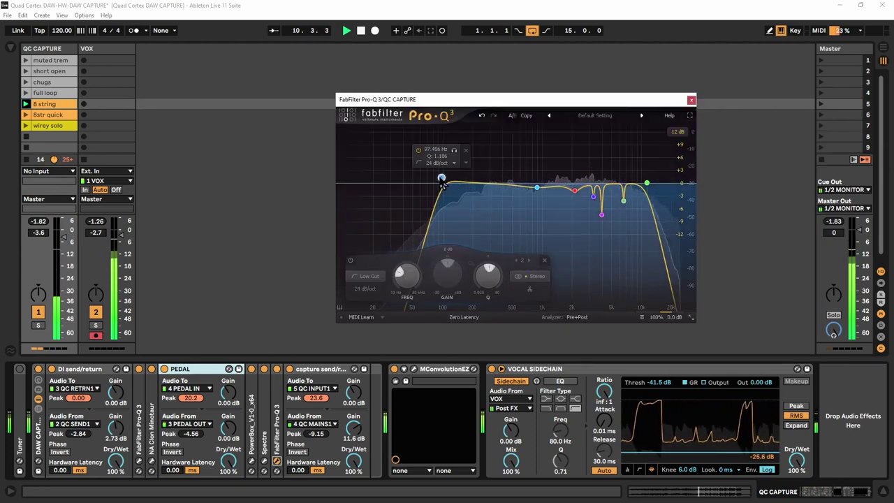
{"action": "left_click", "coordinate": [420, 152]}
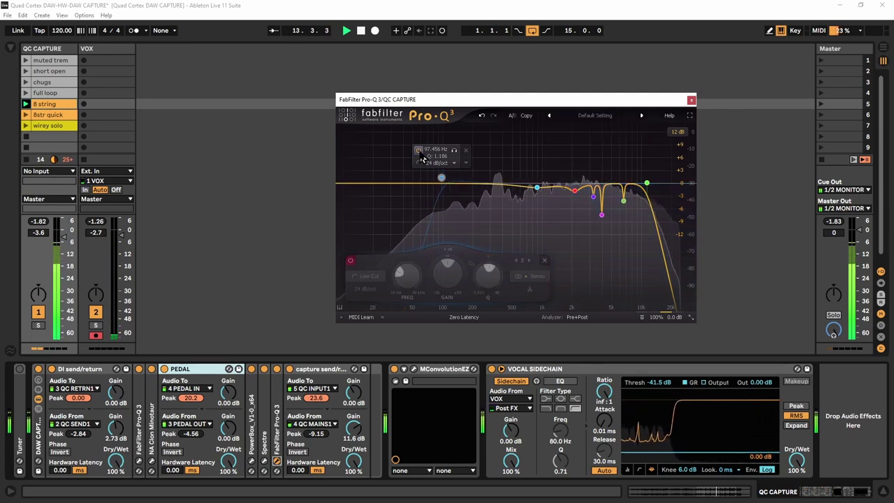
{"action": "left_click", "coordinate": [419, 153]}
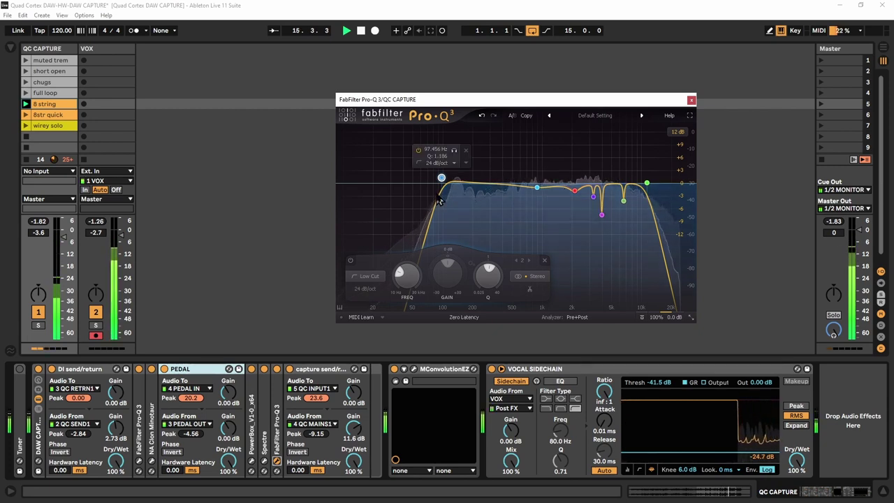
{"action": "mouse_move", "coordinate": [435, 169]}
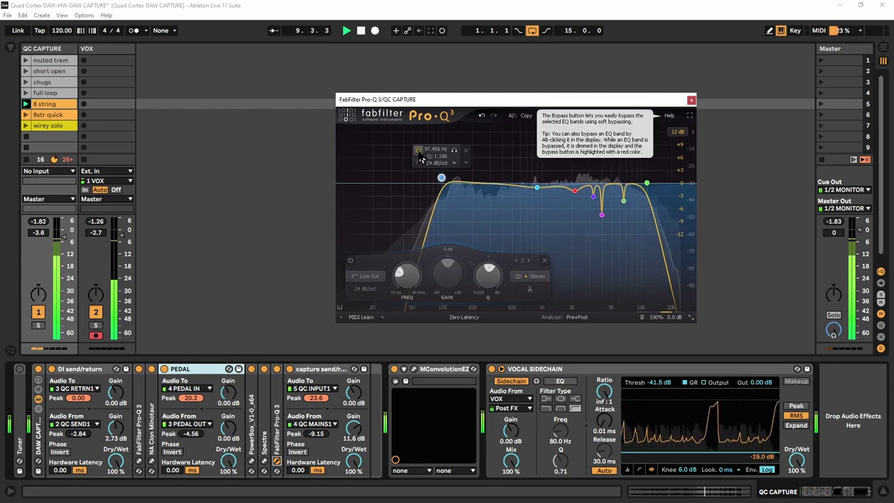
{"action": "left_click", "coordinate": [419, 155]}
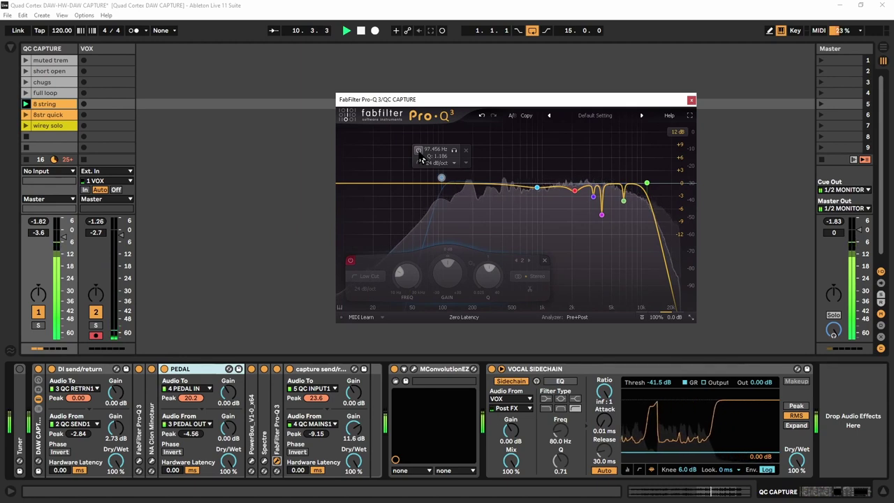
{"action": "left_click", "coordinate": [420, 155]}
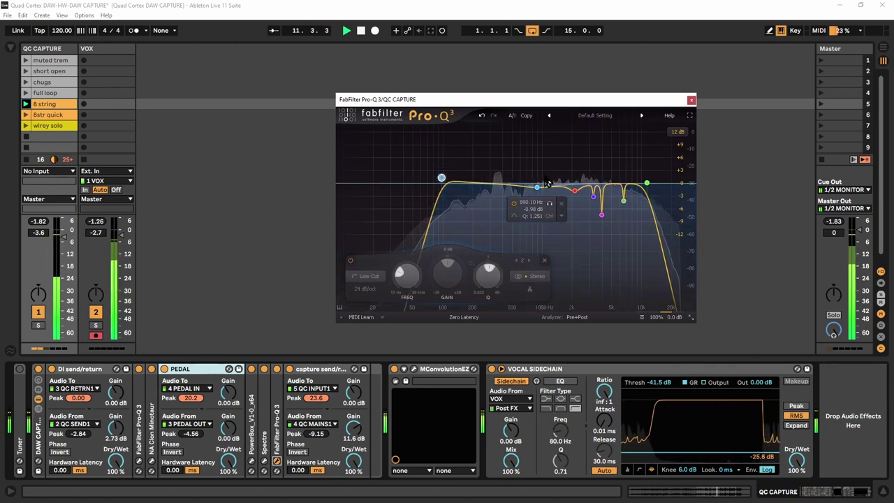
Select the bell bands between the two cut filters and compare the sound with them bypassed and enabled
{"action": "mouse_move", "coordinate": [640, 236]}
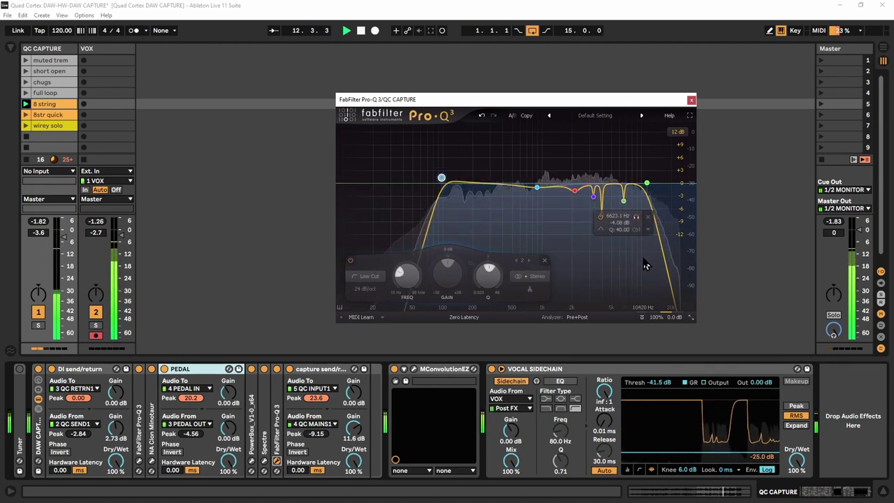
{"action": "left_click_drag", "start_coordinate": [645, 264], "coordinate": [517, 174]}
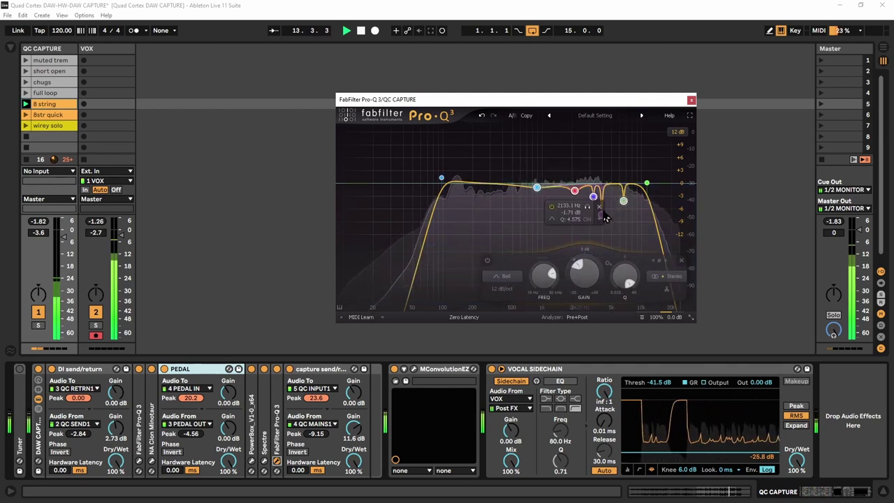
{"action": "left_click_drag", "start_coordinate": [593, 196], "coordinate": [601, 214]}
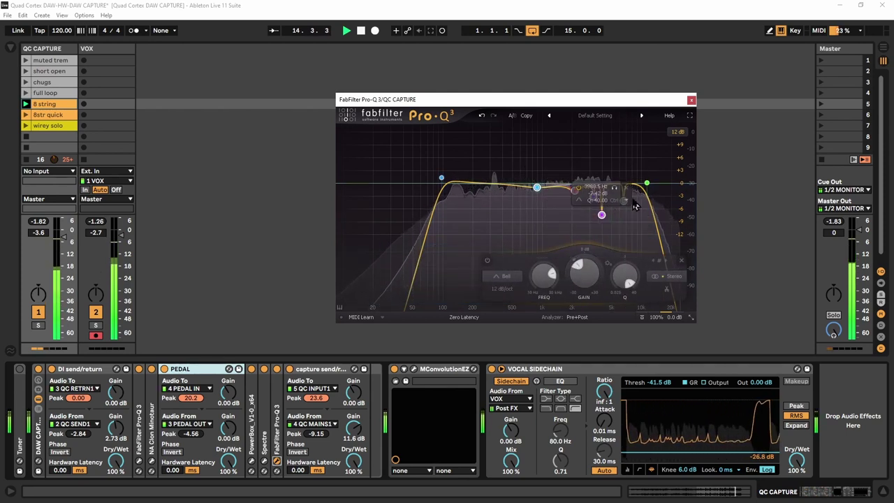
{"action": "left_click", "coordinate": [578, 189]}
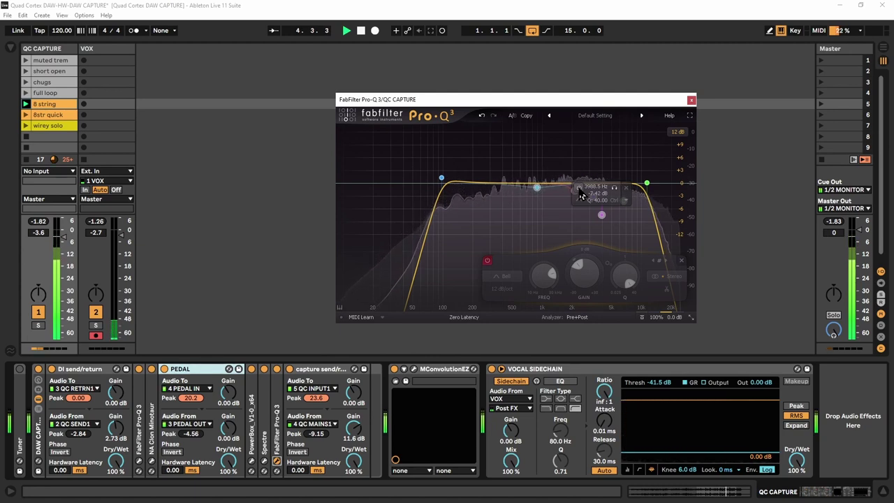
{"action": "left_click", "coordinate": [578, 190]}
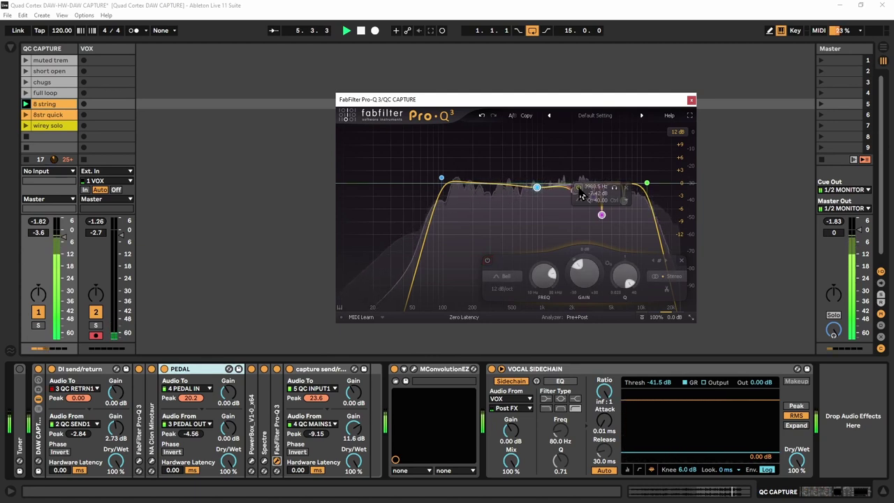
{"action": "left_click", "coordinate": [690, 99]}
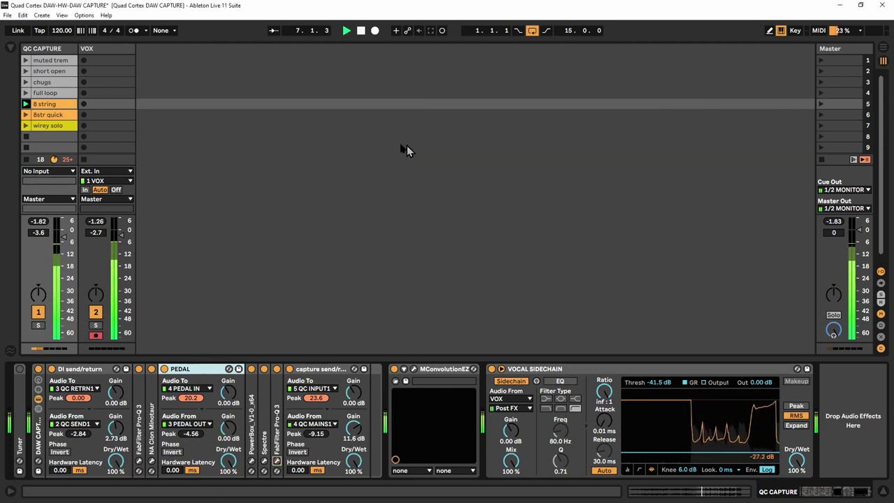
Stop the clip playing on the QC CAPTURE track and relaunch the 8 string clip
{"action": "left_click", "coordinate": [31, 160]}
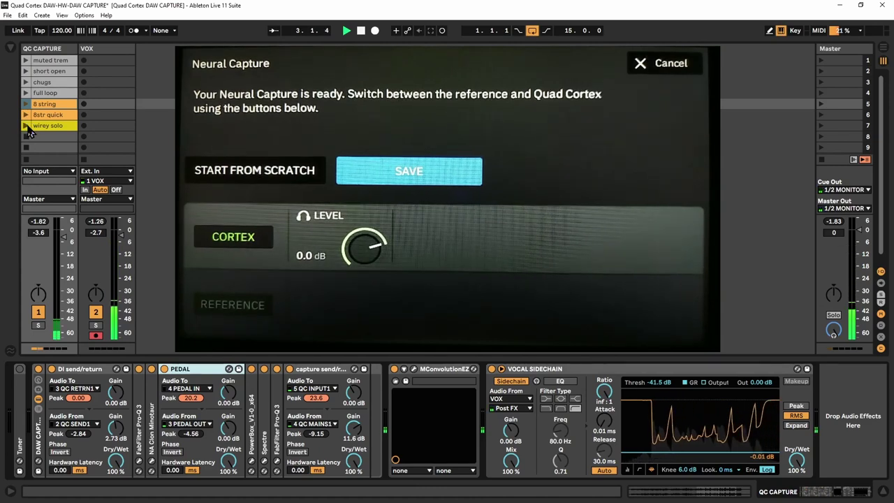
{"action": "left_click", "coordinate": [26, 103]}
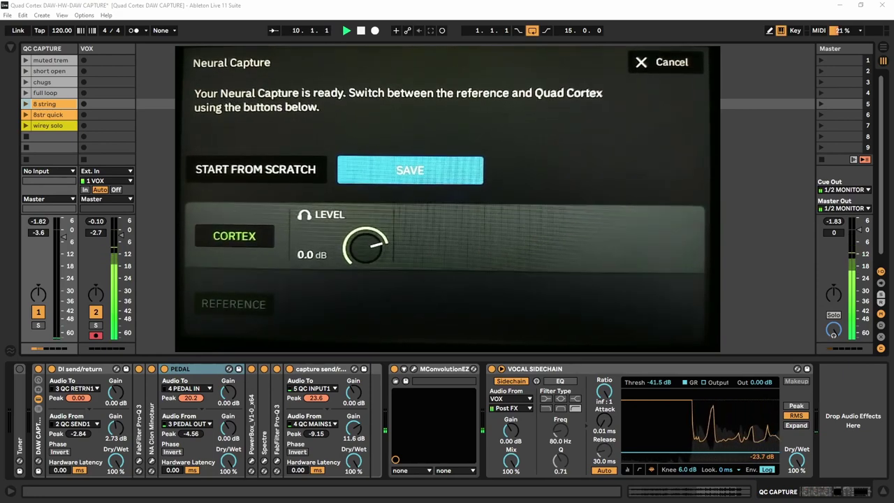
Launch the 8 string clip on the QC CAPTURE track twice to audition the Neural Capture, and stop the track's playback
{"action": "left_click", "coordinate": [26, 104]}
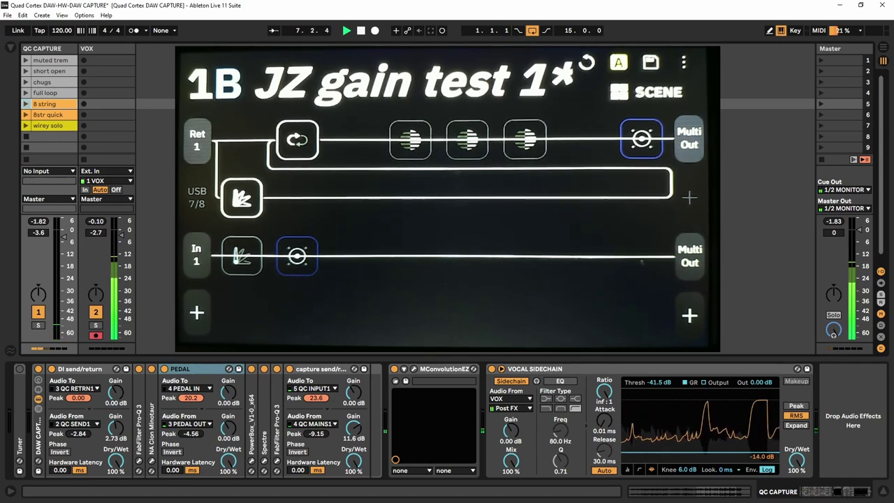
{"action": "left_click", "coordinate": [26, 104]}
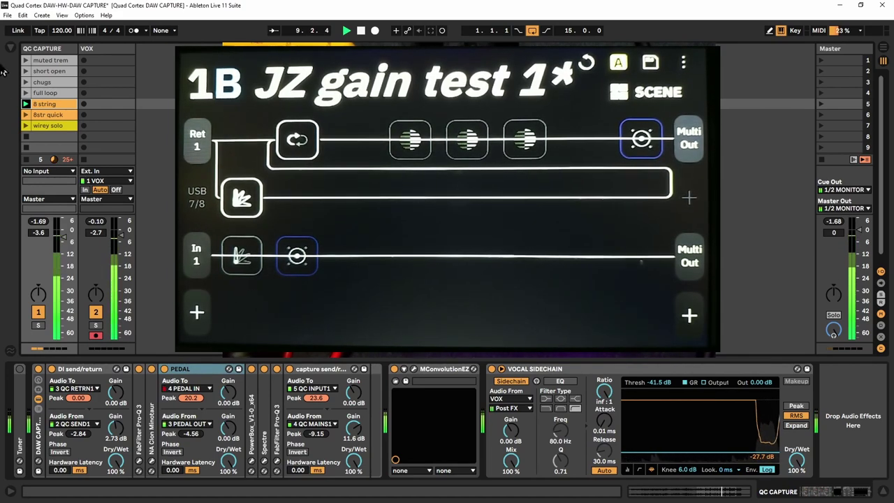
{"action": "left_click", "coordinate": [25, 160]}
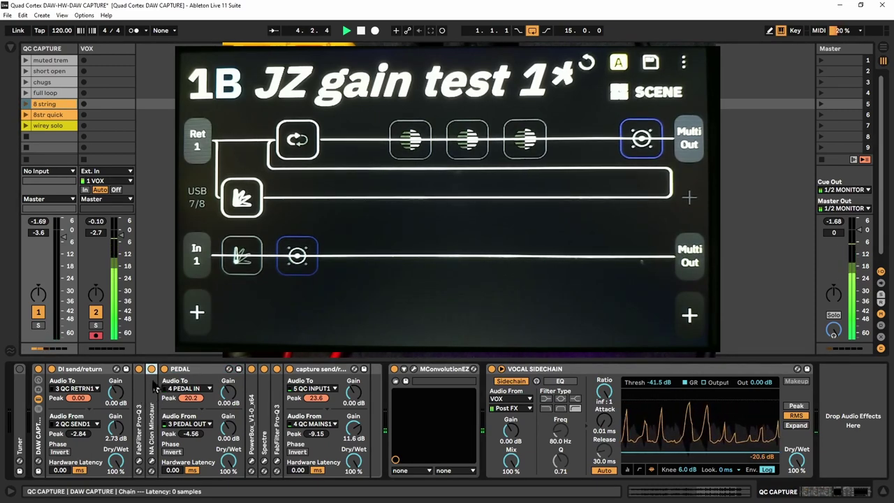
Review the chain by selecting the PEDAL device, the FabFilter Pro-Q 3 after Spectre, and MConvolutionEZ in turn
{"action": "left_click", "coordinate": [189, 374]}
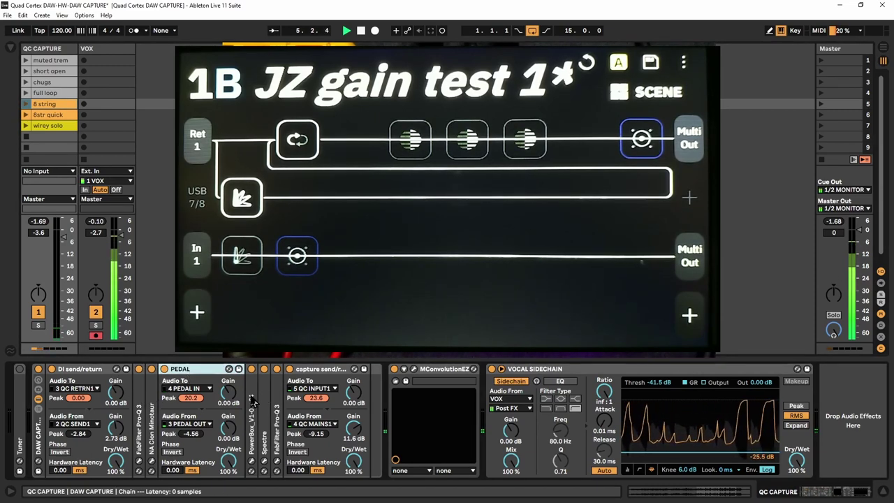
{"action": "left_click", "coordinate": [278, 393]}
{"action": "left_click", "coordinate": [277, 395]}
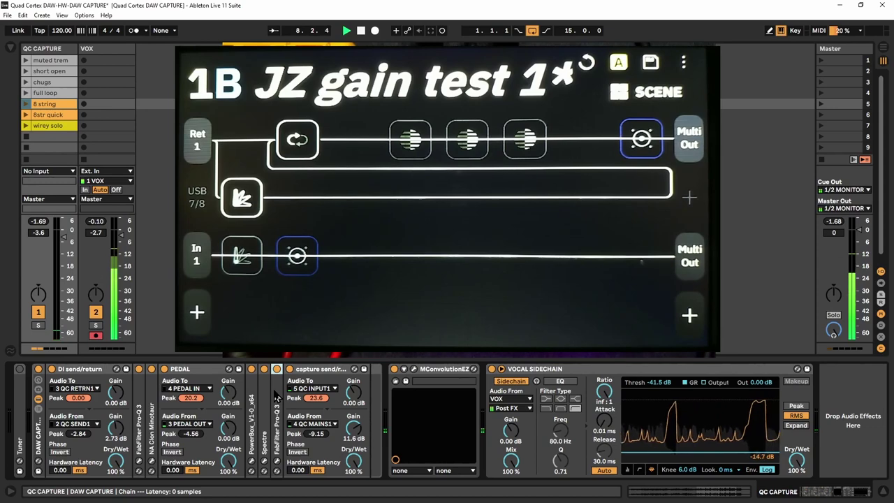
{"action": "left_click", "coordinate": [433, 373]}
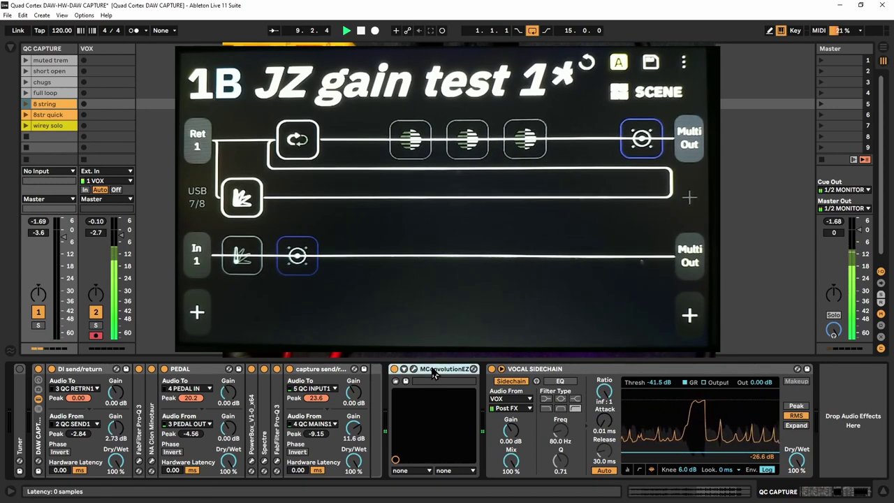